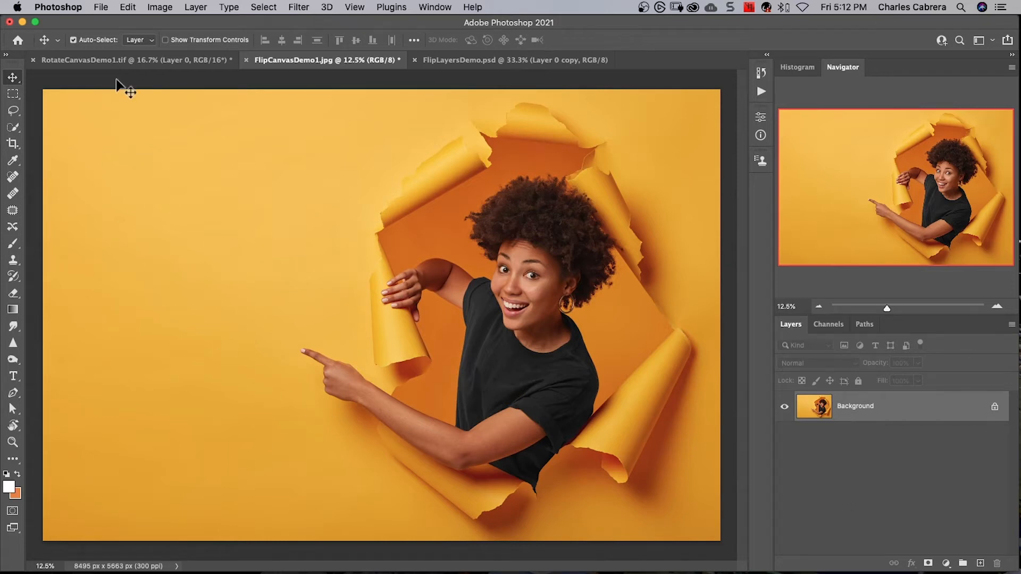
Flip the whole woman photo horizontally via Image > Image Rotation > Flip Canvas Horizontal.
{"action": "left_click", "coordinate": [159, 8]}
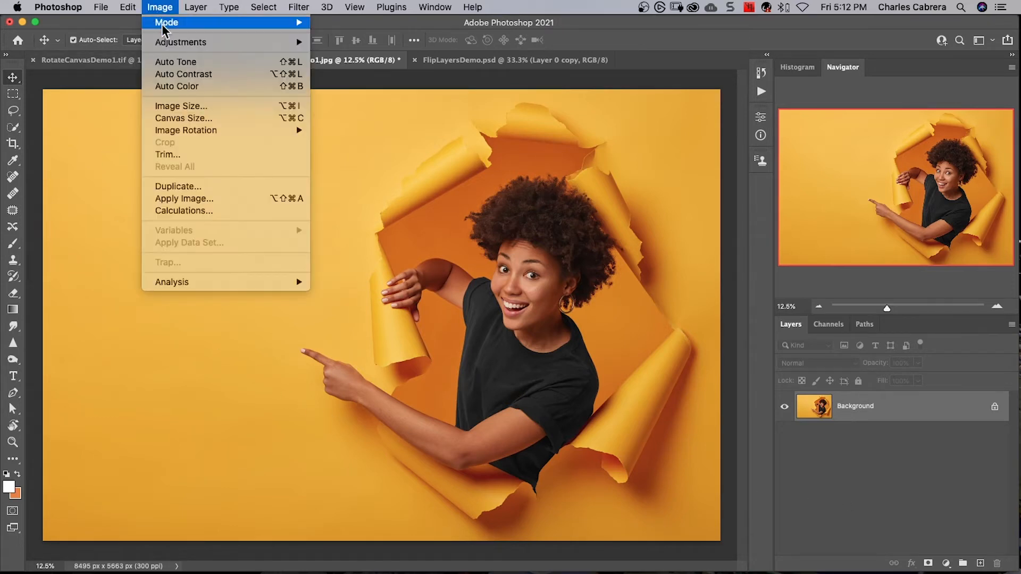
{"action": "mouse_move", "coordinate": [186, 130]}
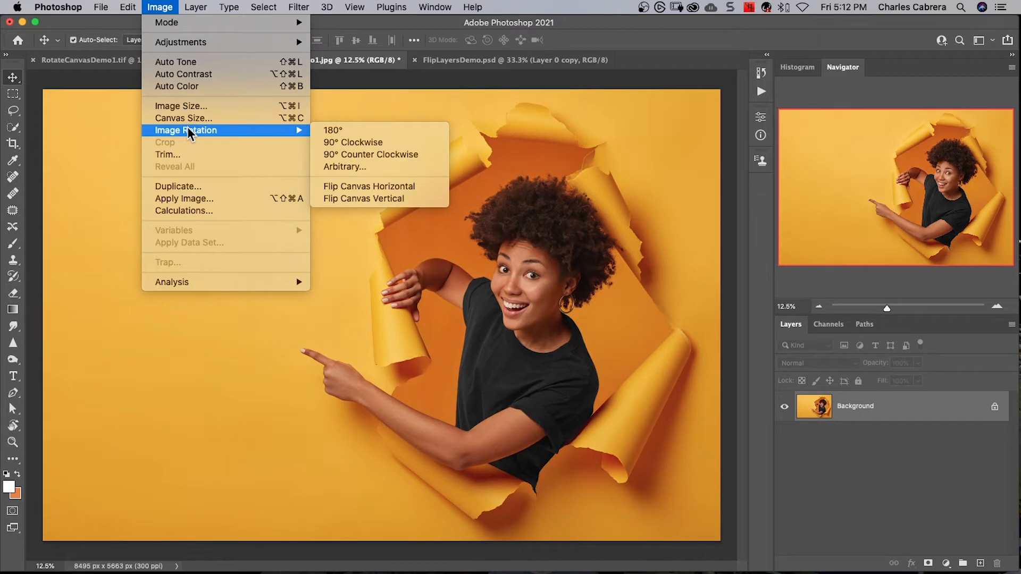
{"action": "left_click", "coordinate": [345, 186]}
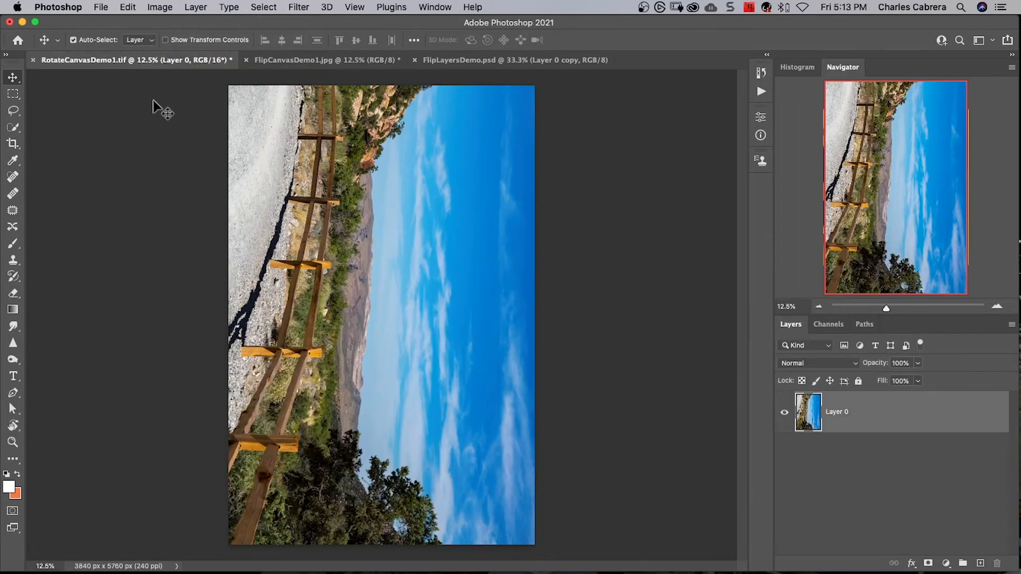
Rotate the sideways fence landscape 90° counter-clockwise so it stands upright.
{"action": "left_click", "coordinate": [160, 8]}
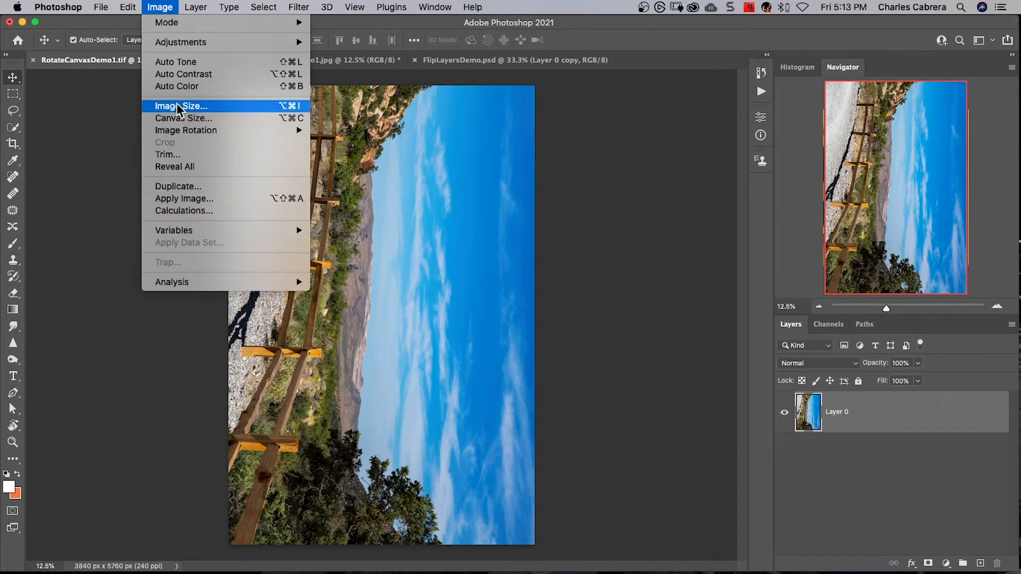
{"action": "mouse_move", "coordinate": [185, 131]}
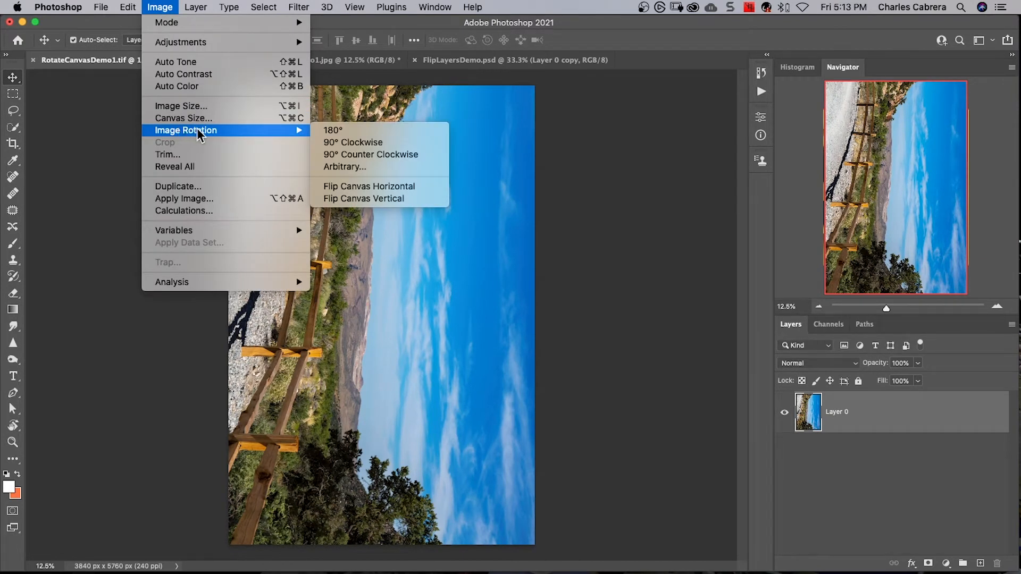
{"action": "left_click", "coordinate": [337, 153]}
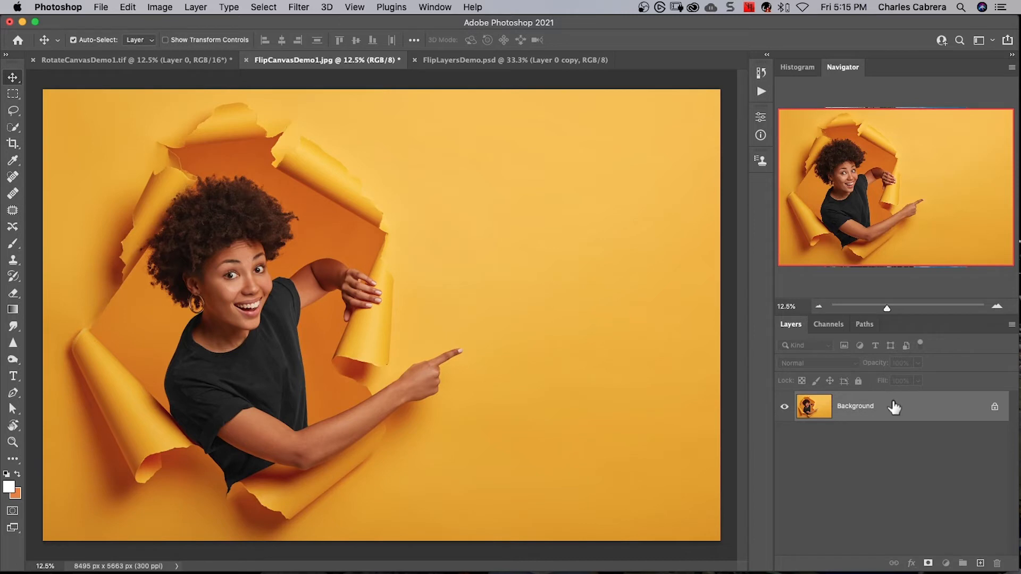
Duplicate the woman photo to Layer 1 and flip that copy horizontally with Free Transform.
{"action": "key", "text": "super+j"}
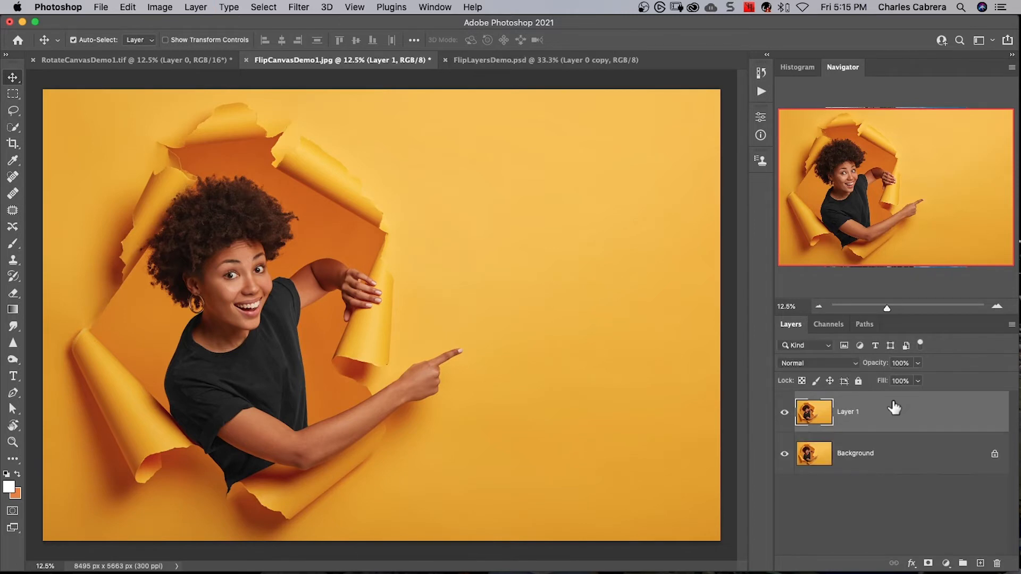
{"action": "key", "text": "super+t"}
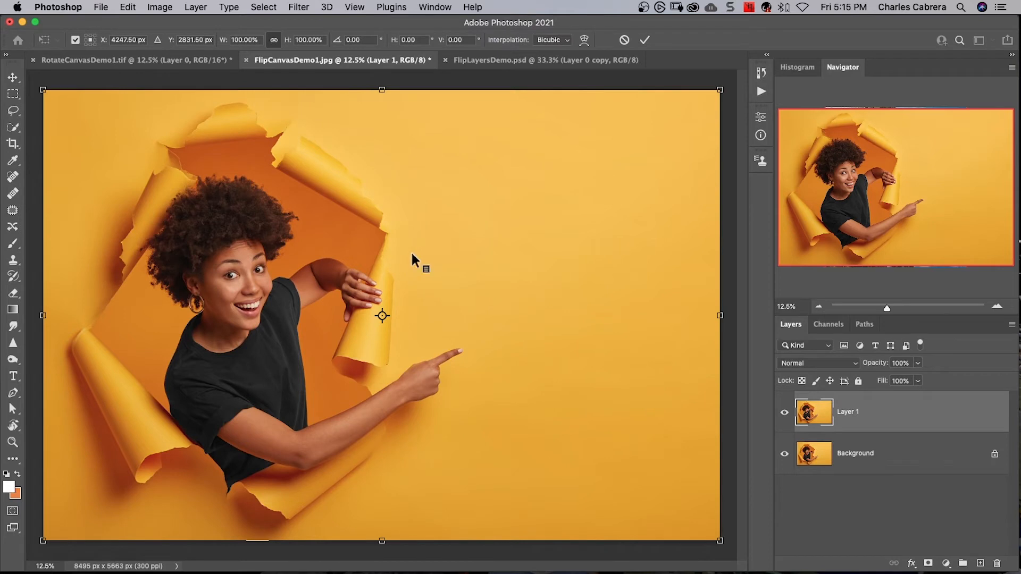
{"action": "right_click", "coordinate": [414, 260]}
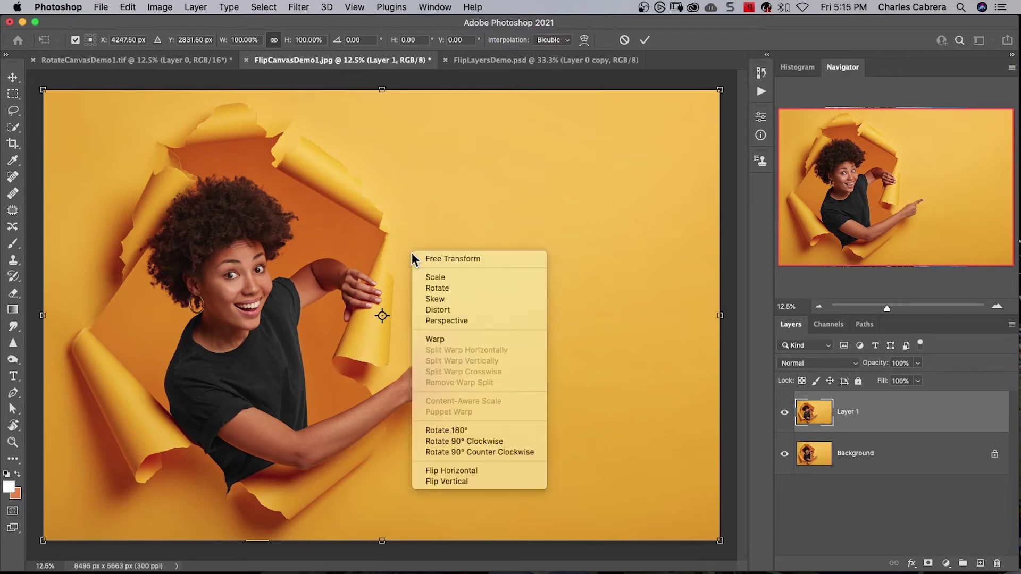
{"action": "left_click", "coordinate": [440, 468]}
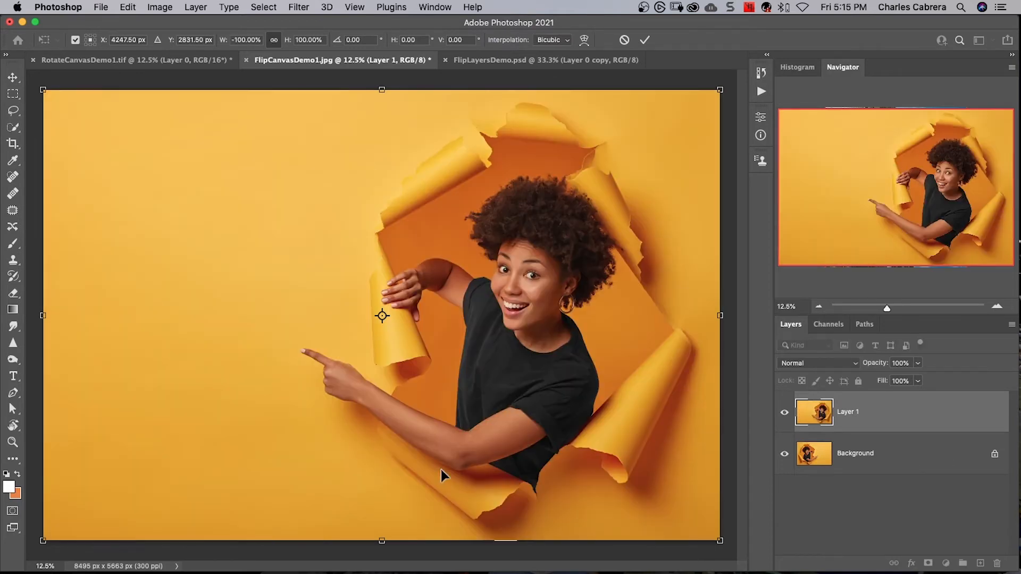
{"action": "scroll", "coordinate": [382, 315], "scroll_direction": "down", "scroll_amount": 1}
{"action": "left_click", "coordinate": [645, 39]}
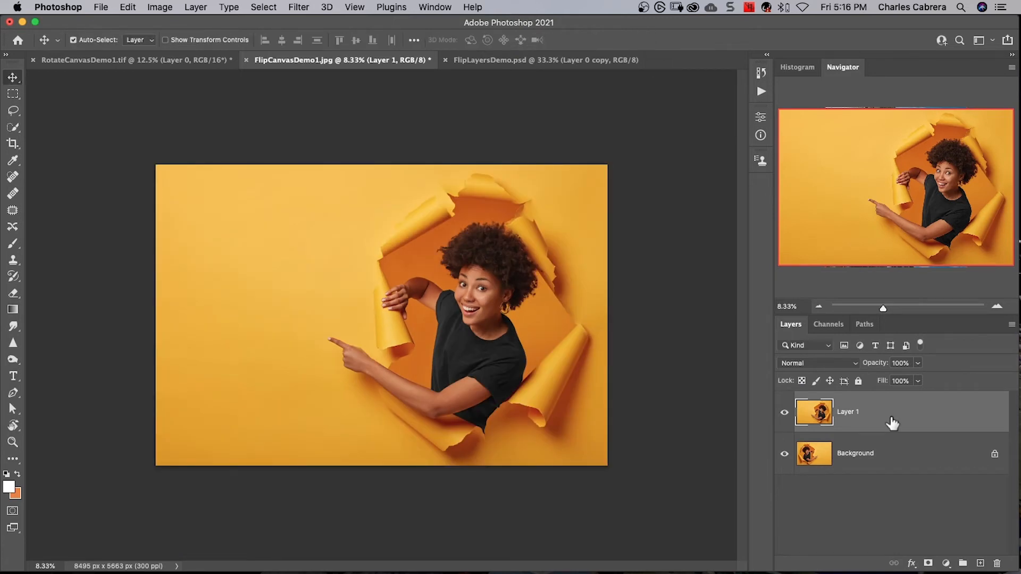
{"action": "key", "text": "super+t"}
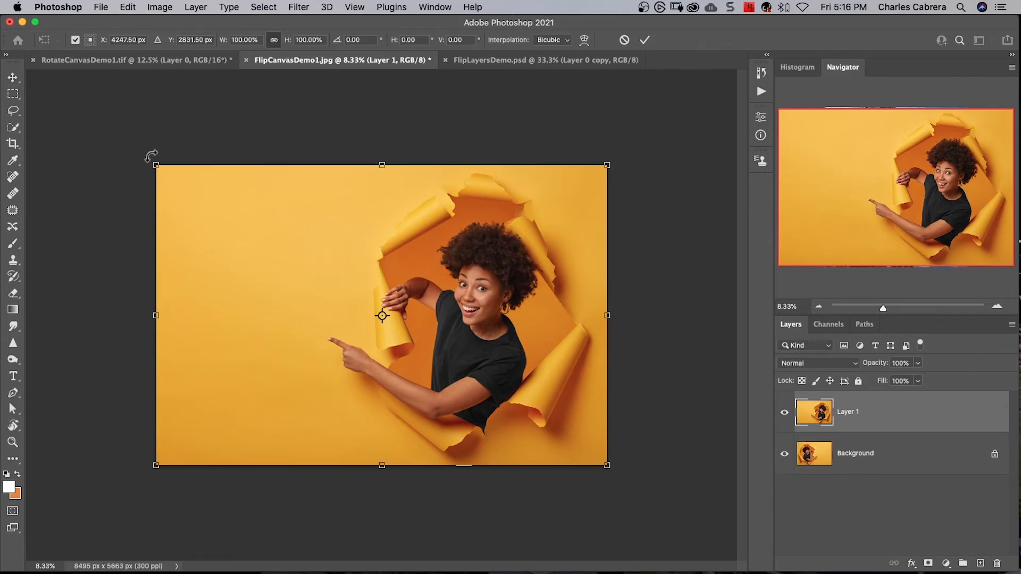
Rotate Layer 1 about fifteen degrees clockwise with Free Transform and commit it.
{"action": "left_click_drag", "start_coordinate": [151, 157], "coordinate": [137, 212]}
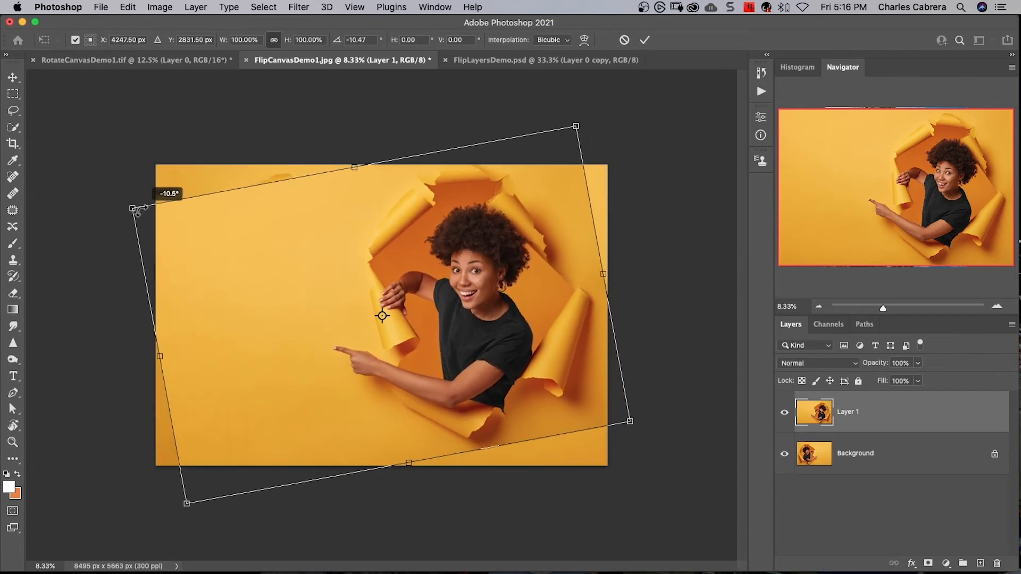
{"action": "left_click_drag", "start_coordinate": [137, 212], "coordinate": [201, 114]}
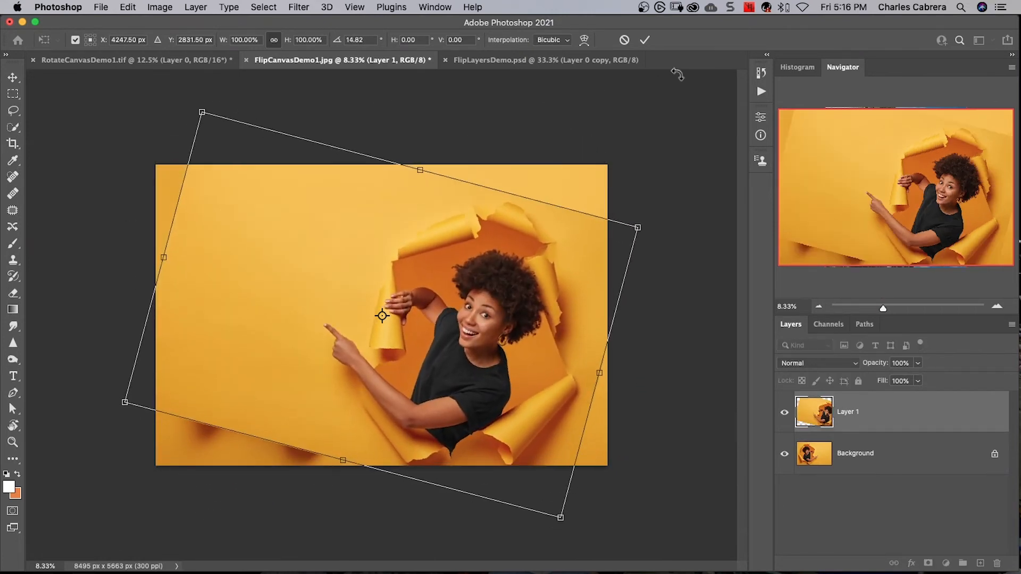
{"action": "left_click", "coordinate": [645, 40]}
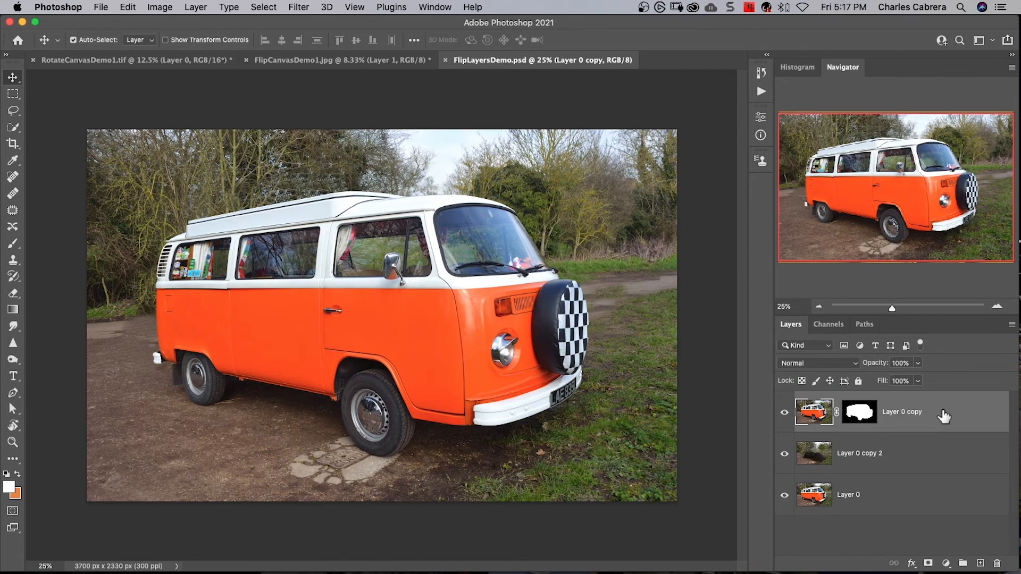
Flip the masked van layer (Layer 0 copy) horizontally so the van faces left, then target its layer mask.
{"action": "key", "text": "ctrl+t"}
{"action": "right_click", "coordinate": [311, 318]}
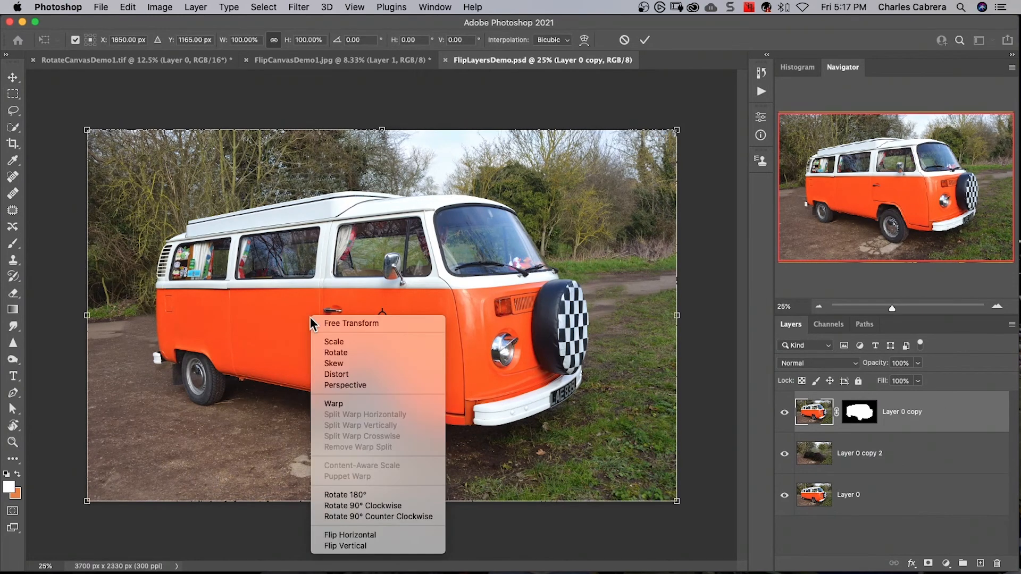
{"action": "left_click", "coordinate": [350, 534]}
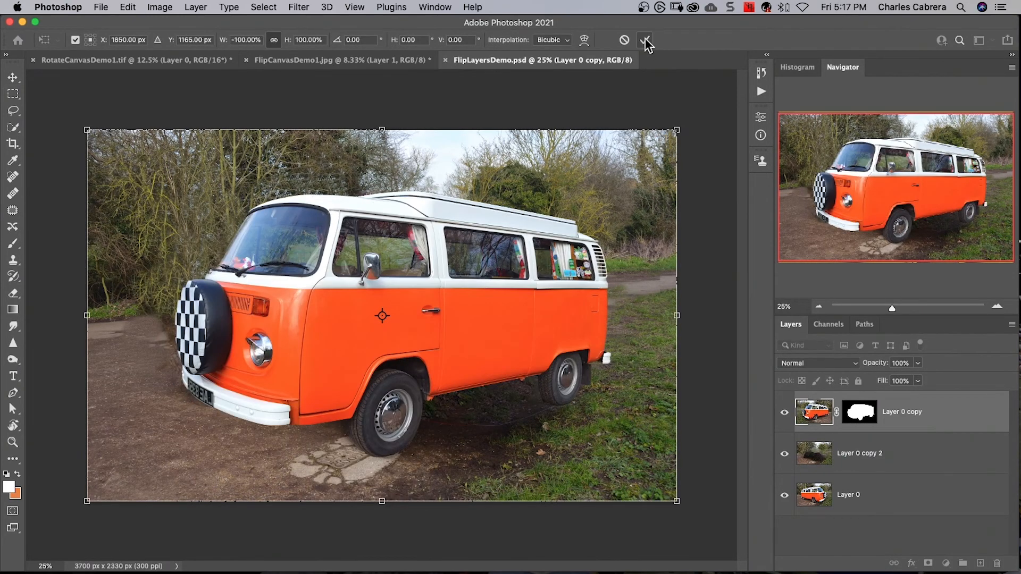
{"action": "left_click", "coordinate": [647, 40]}
{"action": "left_click", "coordinate": [858, 413]}
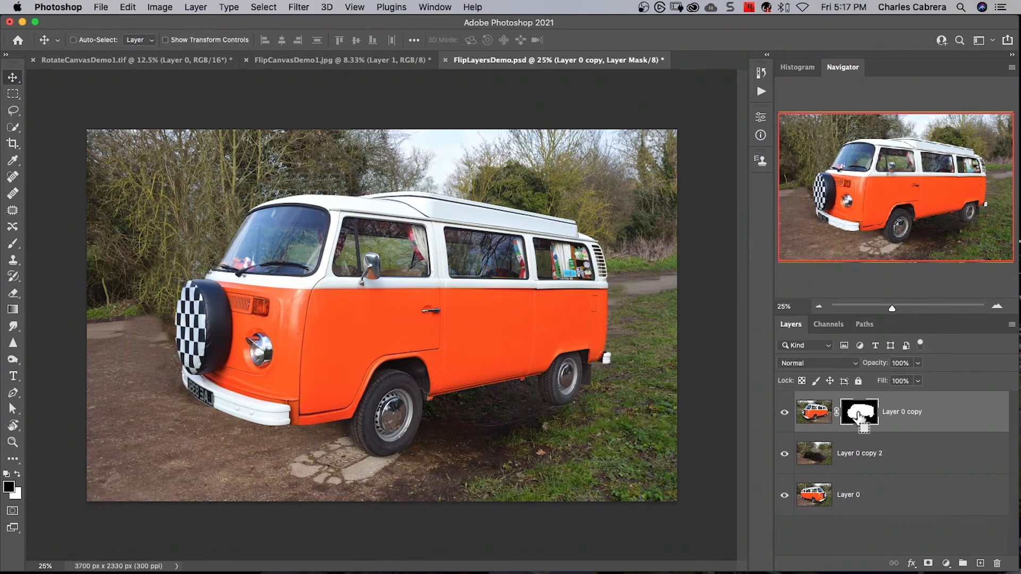
{"action": "key", "text": "super+t"}
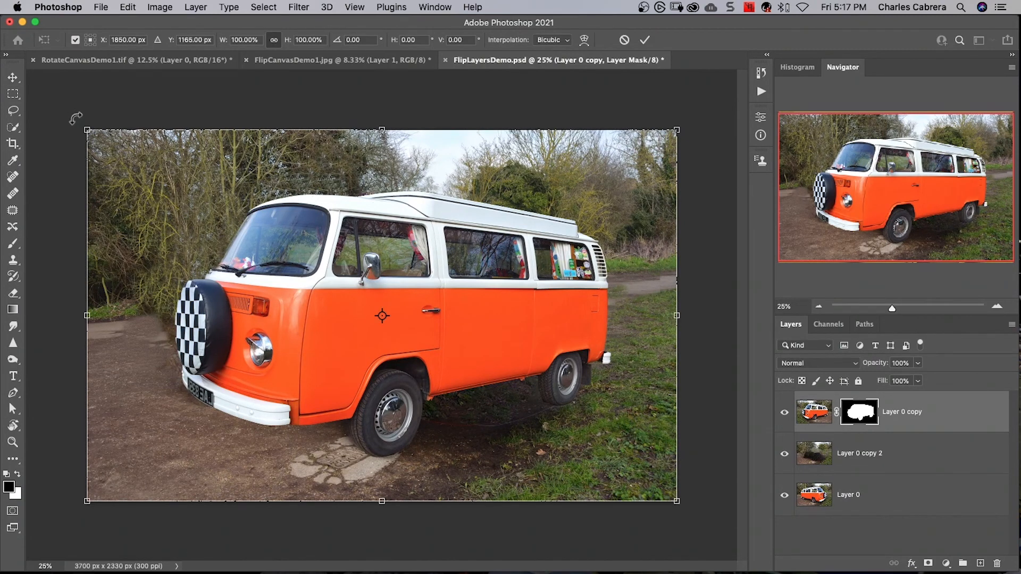
Rotate the van layer's mask about one degree and commit the transform.
{"action": "left_click_drag", "start_coordinate": [76, 119], "coordinate": [84, 128]}
{"action": "left_click", "coordinate": [645, 40]}
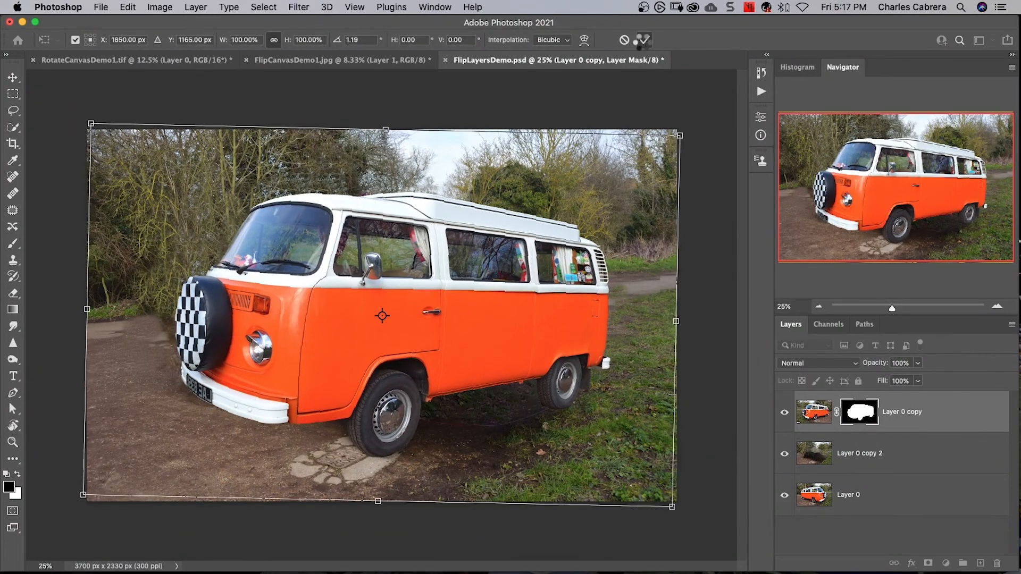